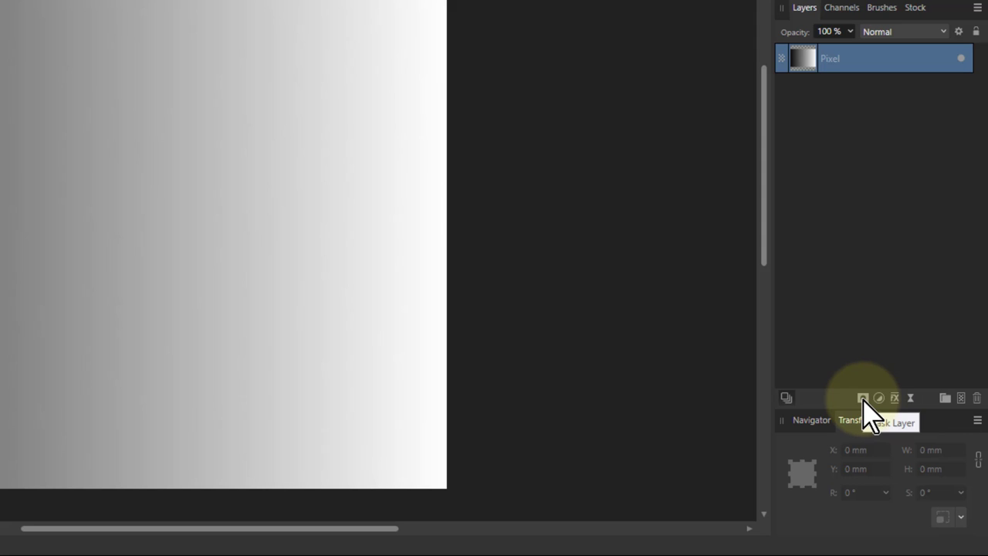
# Step: Attach a Luminosity Range Mask to the black-to-white gradient Pixel layer from the Mask Layer menu
pyautogui.click(863, 399)
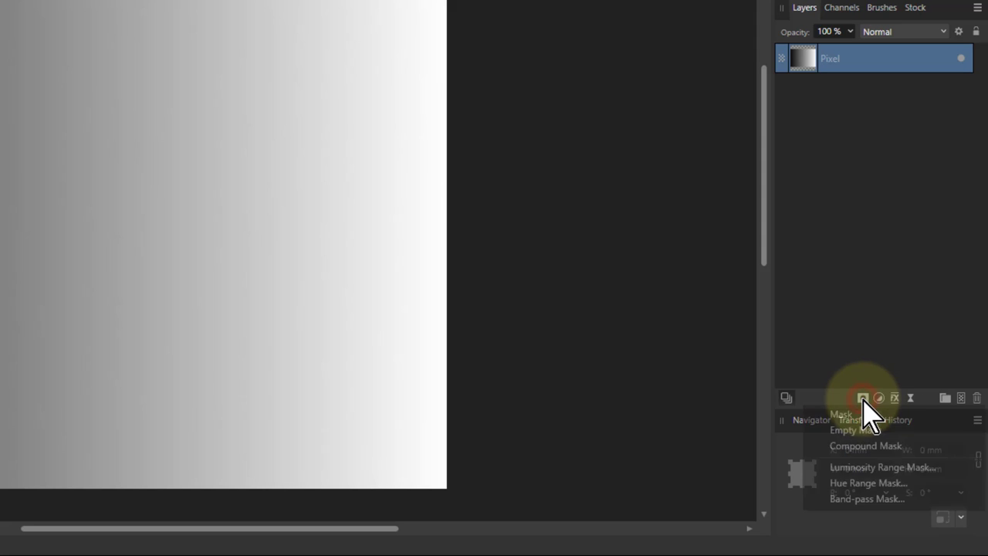
pyautogui.click(900, 468)
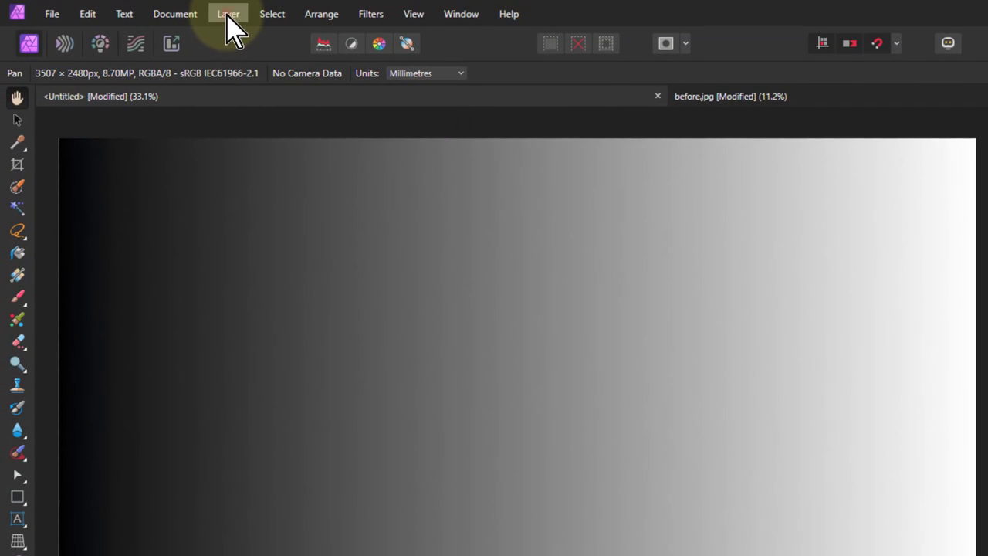
# Step: Add a Luminosity Range live mask layer from the Layer menu, giving a straight diagonal luminosity ramp
pyautogui.click(228, 16)
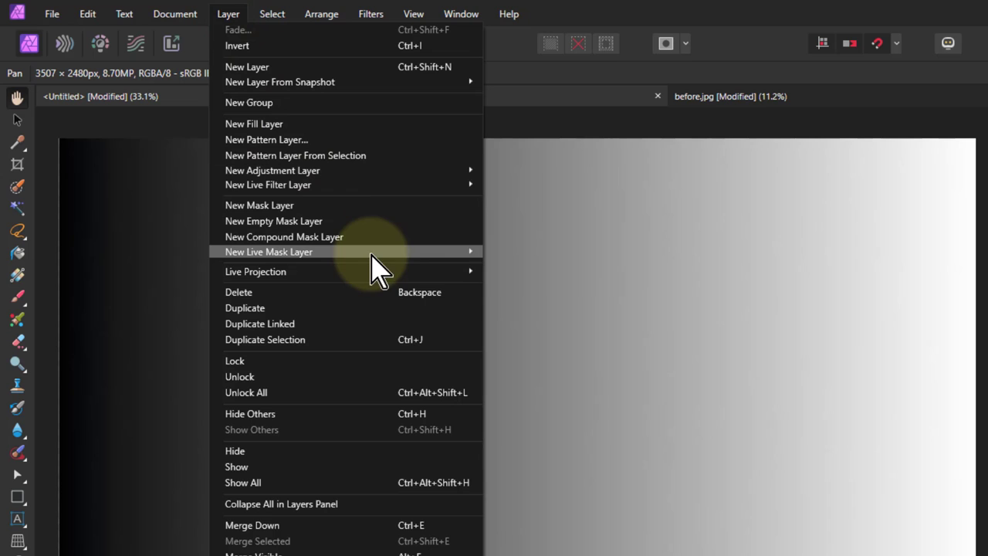
pyautogui.moveTo(374, 253)
pyautogui.click(614, 255)
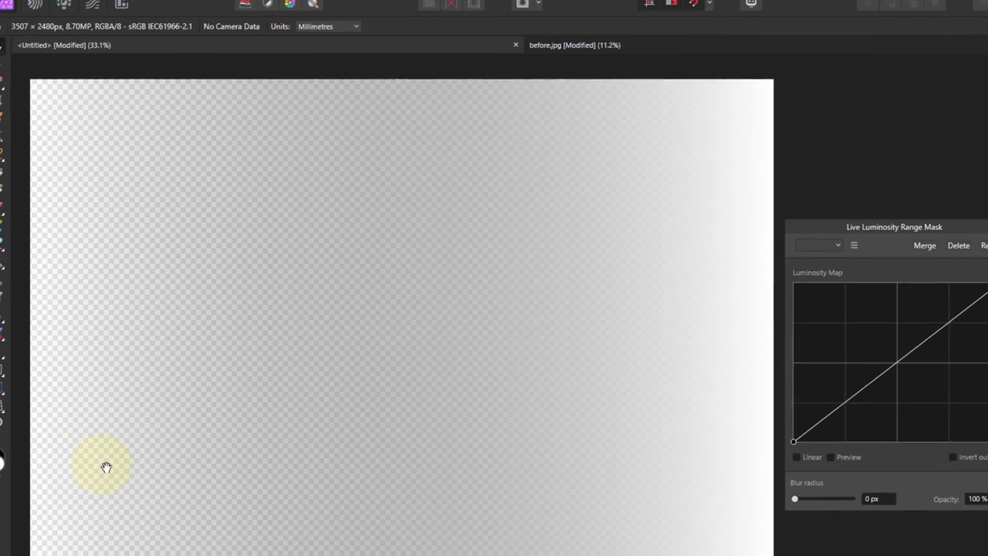
# Step: Drag the curve's shadow endpoint right and lift the midtone point so the darkest tones turn transparent
pyautogui.click(142, 12)
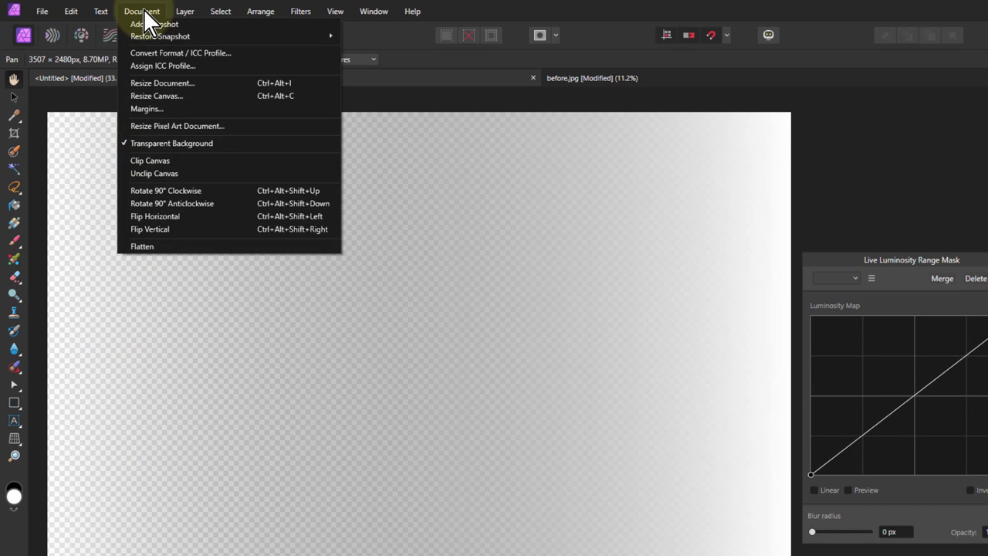
pyautogui.click(144, 13)
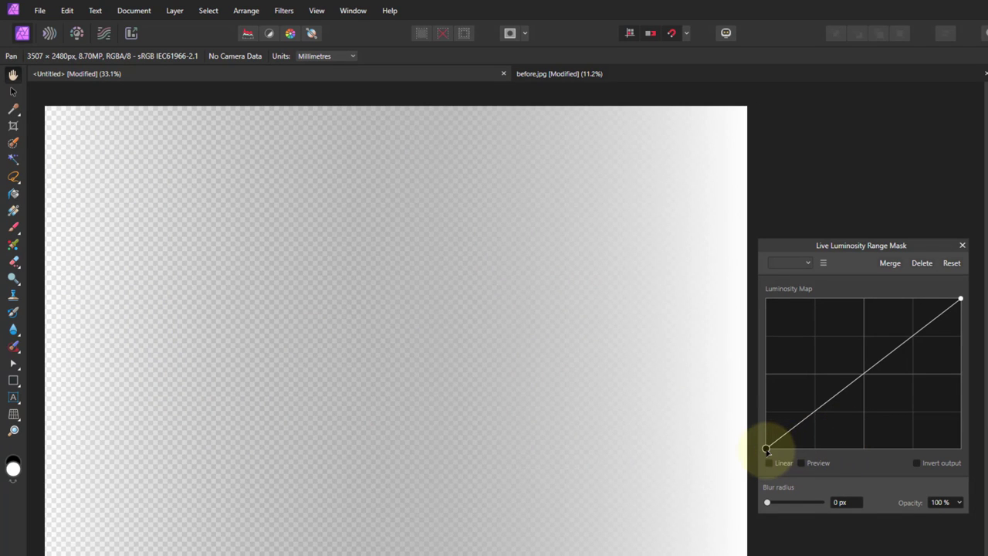
pyautogui.moveTo(767, 448); pyautogui.dragTo(807, 450)
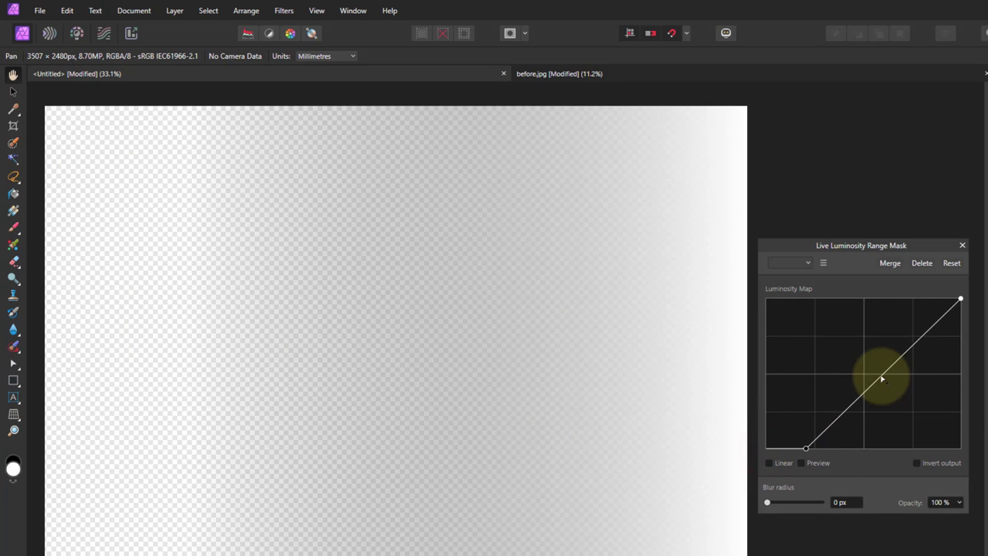
pyautogui.moveTo(881, 375); pyautogui.dragTo(897, 309)
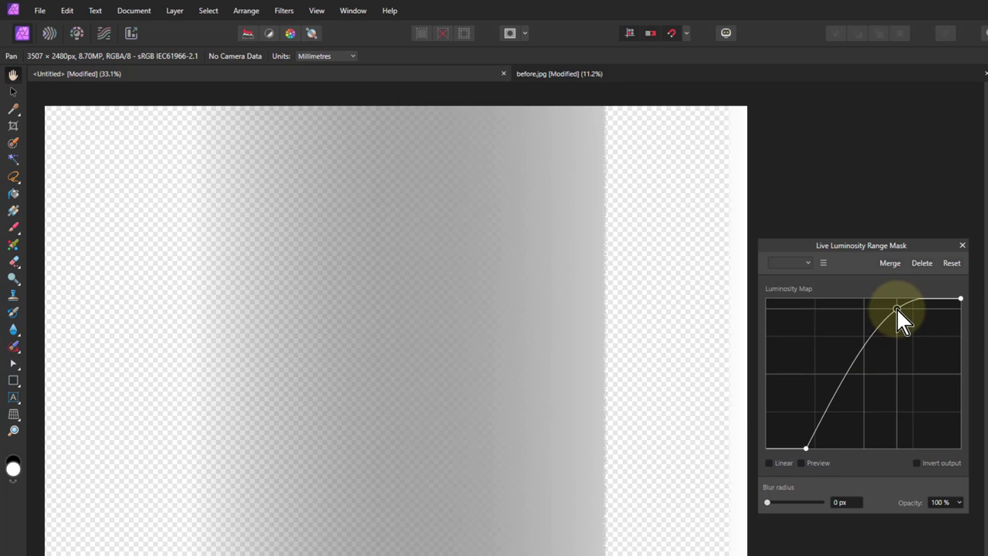
# Step: Make the luminosity curve Linear, raise its upper points to near-full opacity, and briefly test Invert output
pyautogui.click(770, 463)
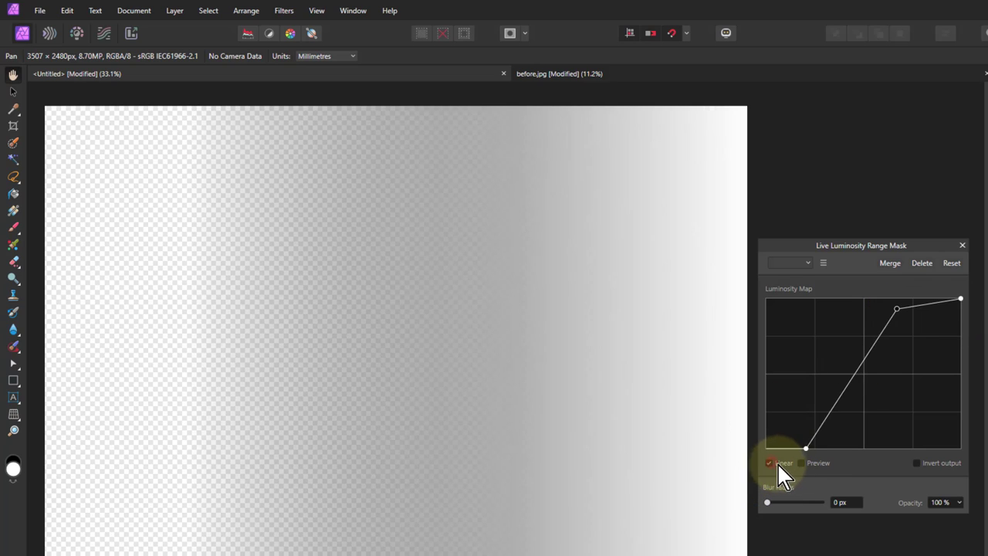
pyautogui.moveTo(896, 309); pyautogui.dragTo(870, 325)
pyautogui.click(885, 333)
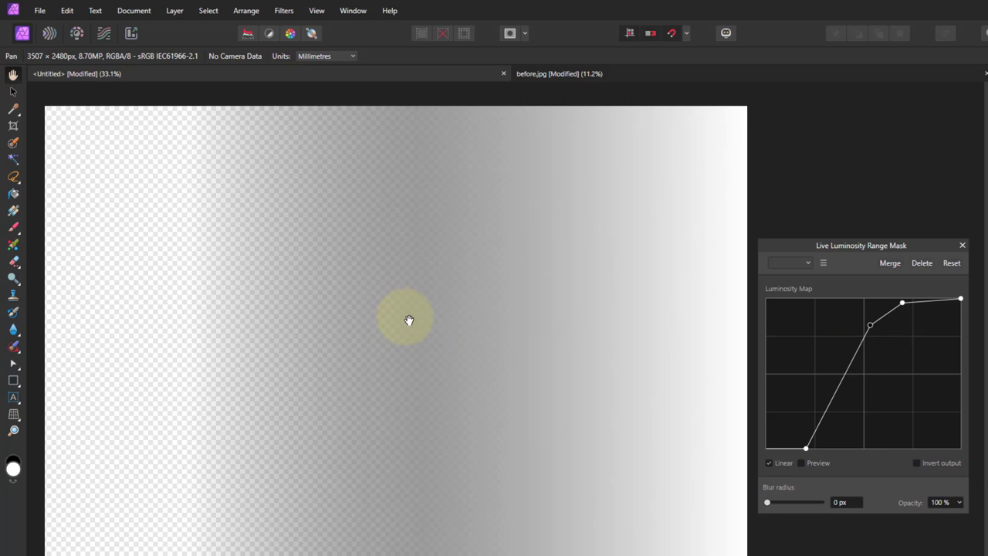
pyautogui.click(918, 463)
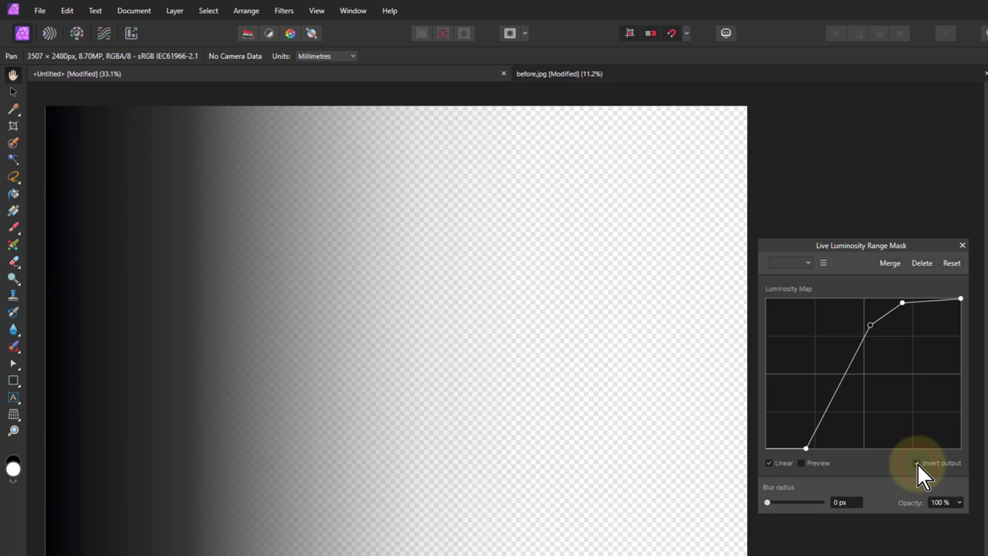
pyautogui.click(917, 463)
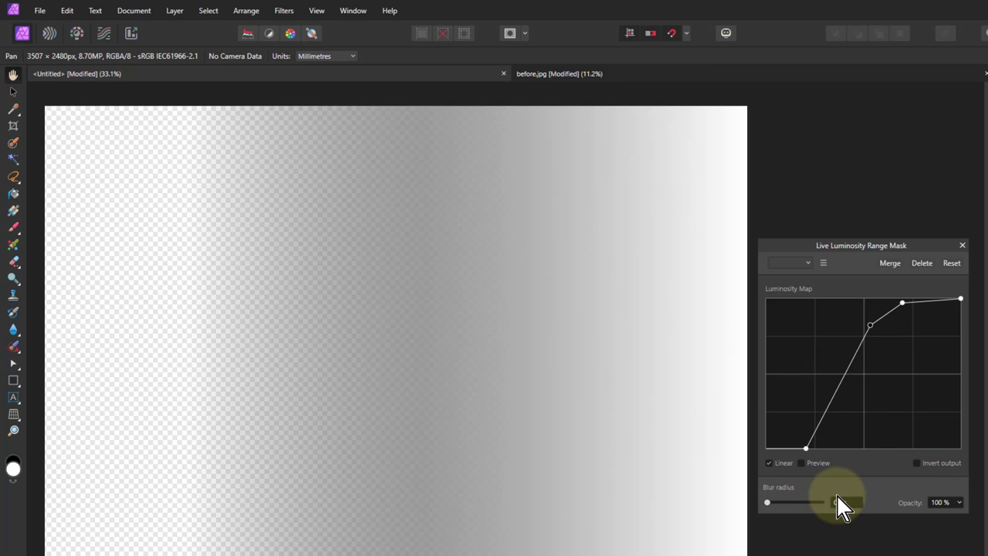
# Step: Turn on the black-and-white mask Preview and shift the shadow node further right along the baseline
pyautogui.click(803, 462)
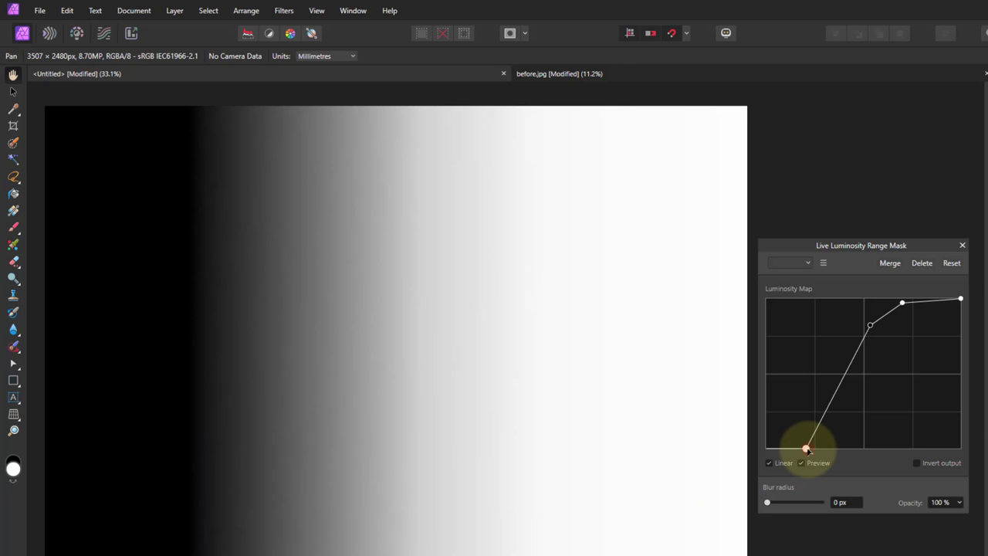
pyautogui.moveTo(806, 449); pyautogui.dragTo(832, 449)
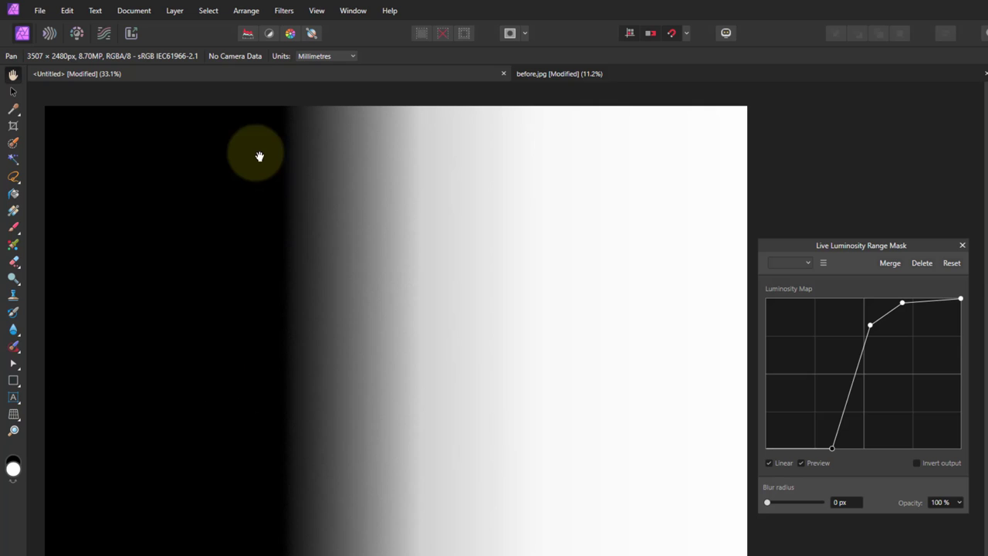
# Step: Switch to the before.jpg document, select the Brush then the Hand tool, and make white the primary colour
pyautogui.click(610, 74)
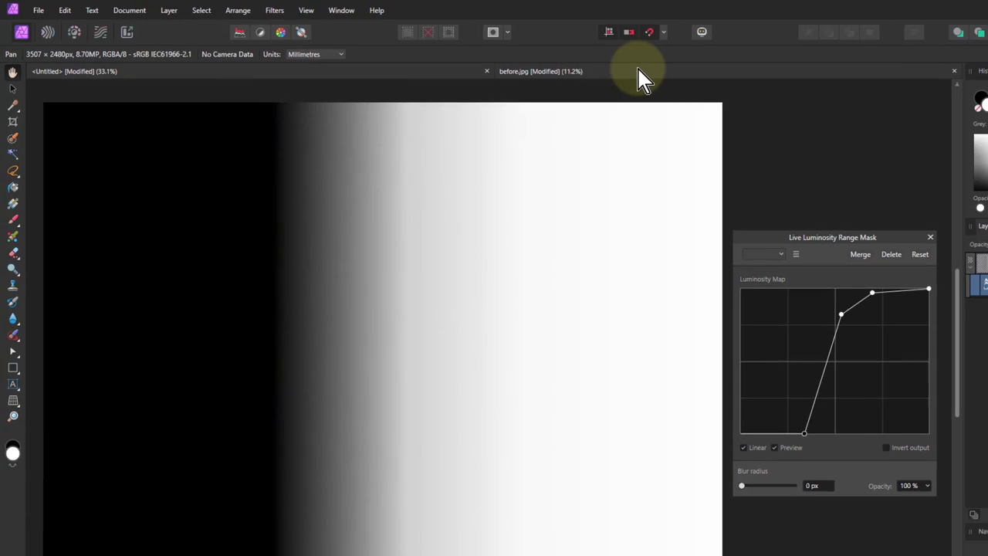
pyautogui.press('b')
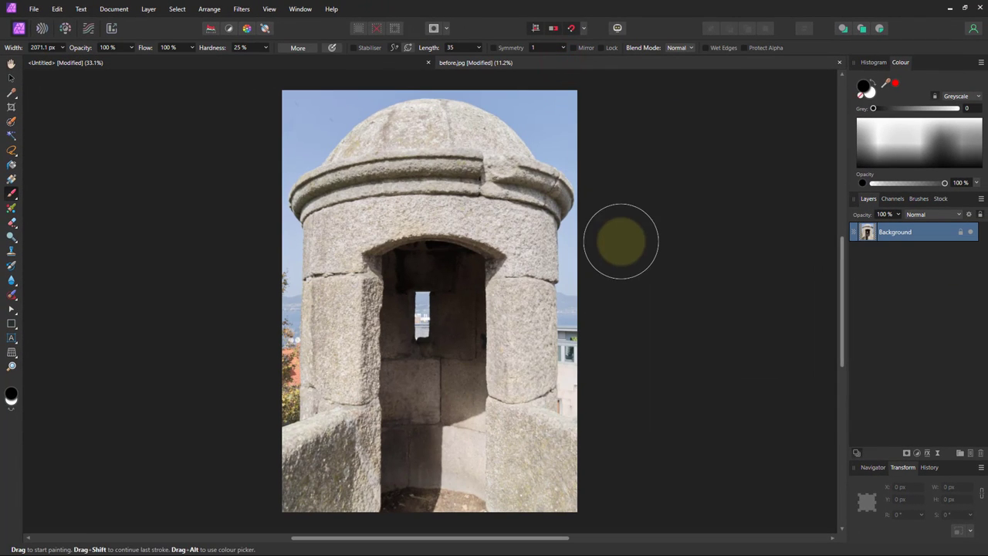
pyautogui.click(10, 63)
pyautogui.press('x')
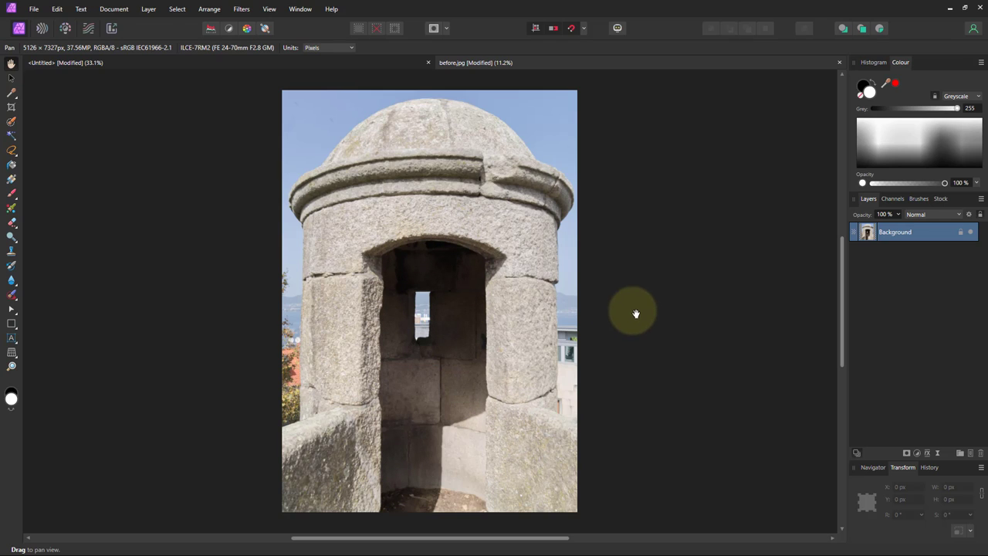
# Step: Add a Luminosity Range Mask to before.jpg and drag the curve's top-right point down to invert it
pyautogui.click(908, 453)
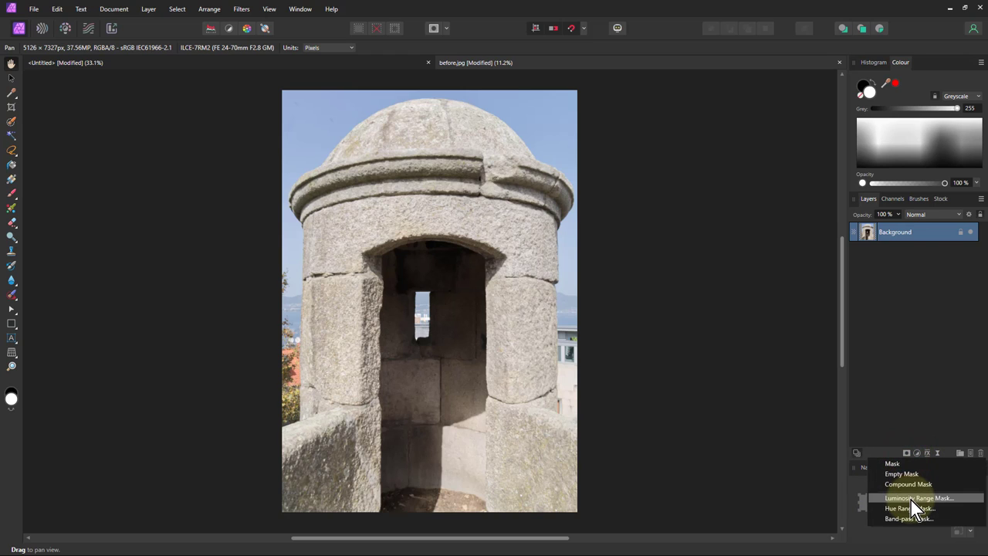
pyautogui.click(908, 500)
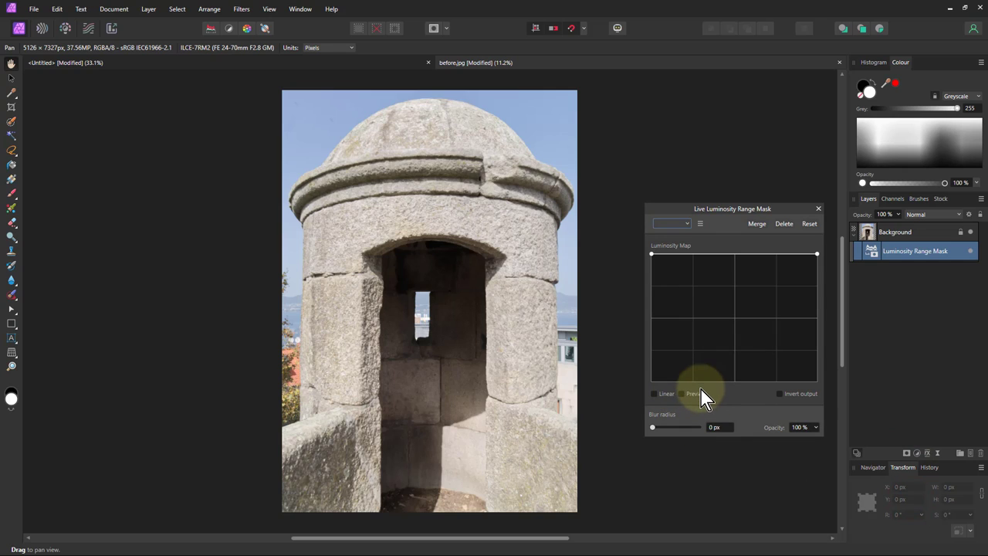
pyautogui.click(652, 255)
pyautogui.moveTo(817, 254); pyautogui.dragTo(742, 426)
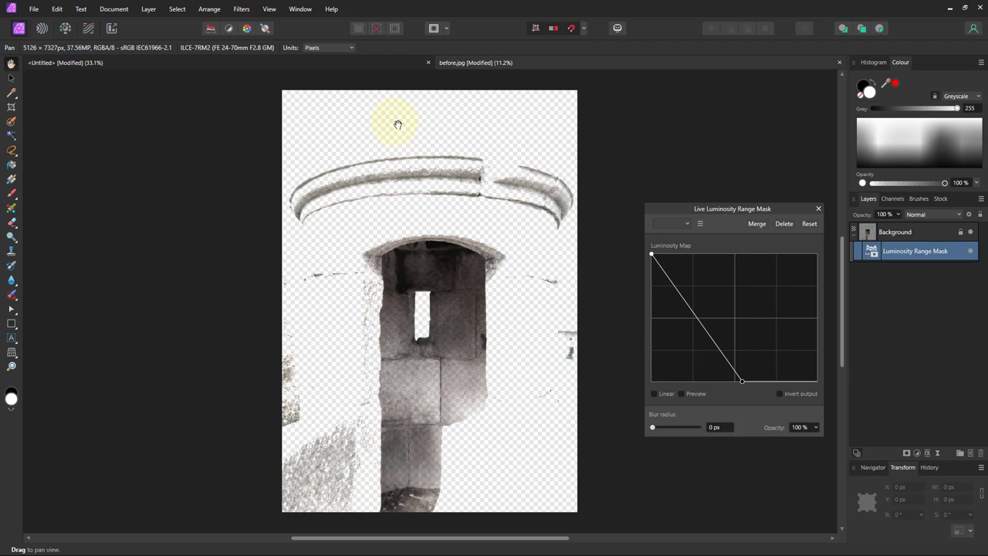
# Step: Preview the mask in black and white, nest it on the Background layer, and shift the bottom endpoint left
pyautogui.click(682, 395)
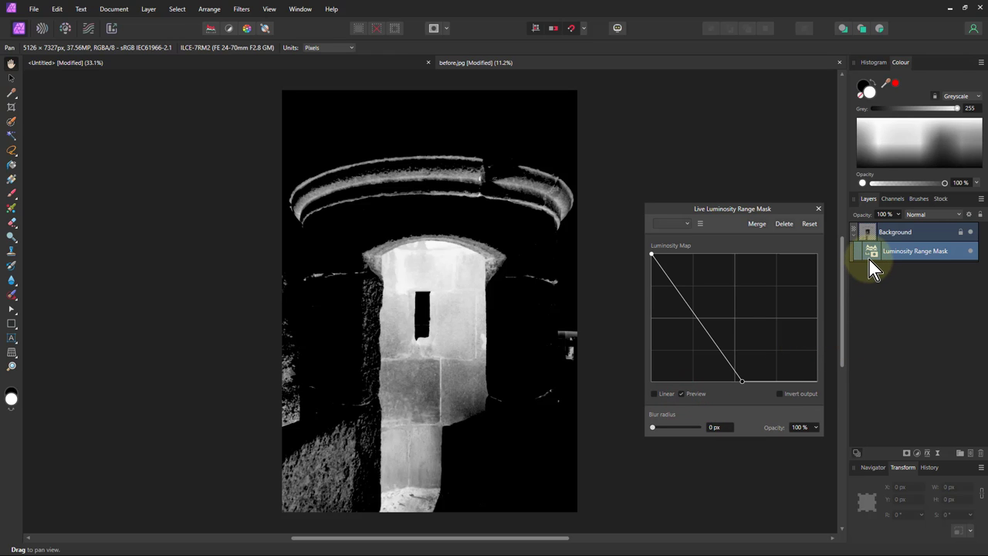
pyautogui.moveTo(869, 259); pyautogui.dragTo(868, 232)
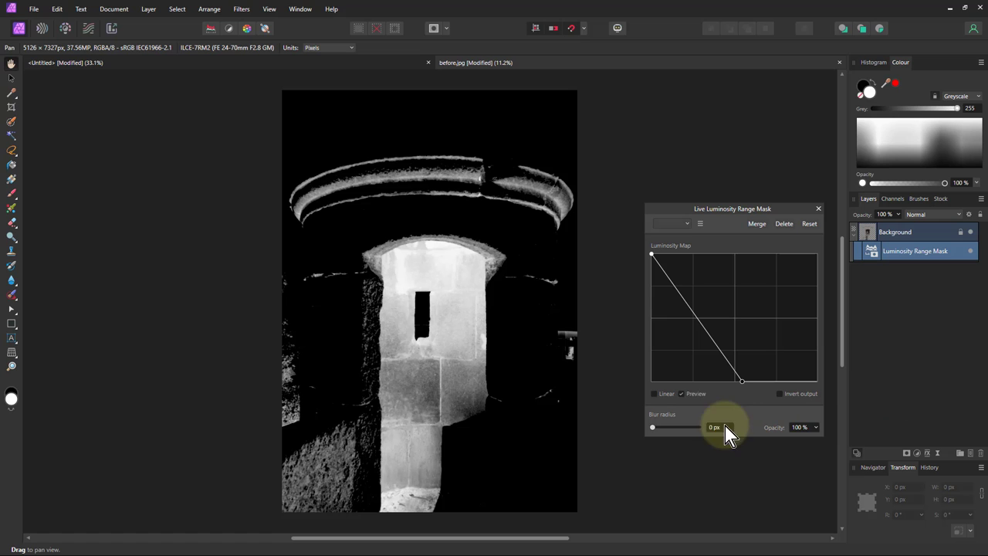
pyautogui.click(741, 381)
pyautogui.moveTo(741, 381); pyautogui.dragTo(723, 391)
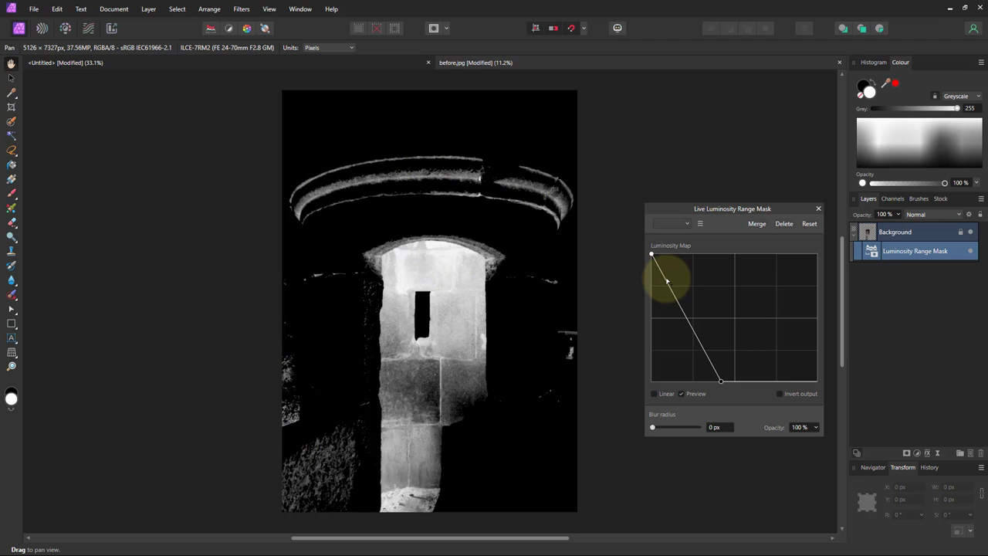
# Step: Tick Linear and push the curve point to full white so the darkest tones stay opaque
pyautogui.moveTo(668, 280); pyautogui.dragTo(677, 268)
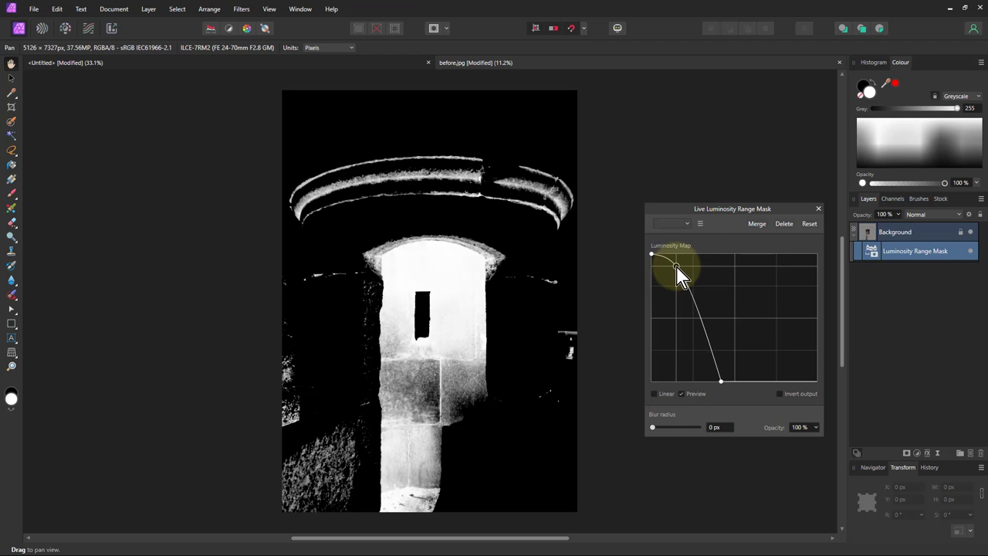
pyautogui.click(654, 396)
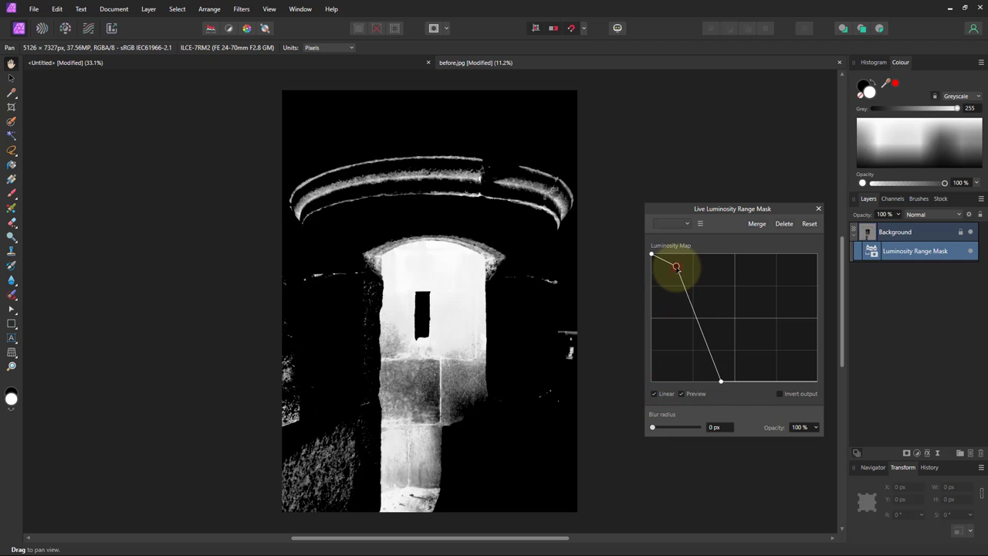
pyautogui.moveTo(677, 267); pyautogui.dragTo(682, 255)
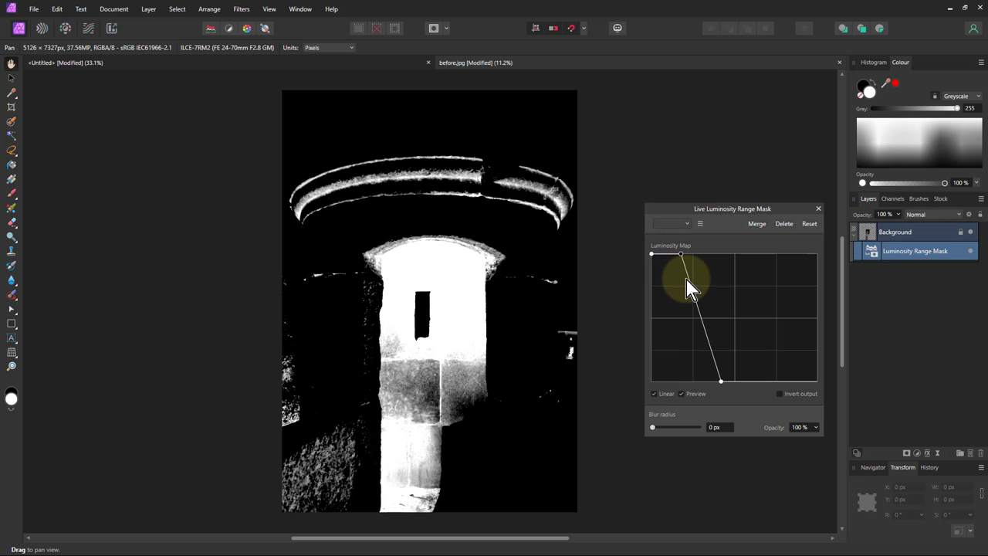
pyautogui.moveTo(691, 280)
pyautogui.mouseDown()
pyautogui.moveTo(700, 280)
pyautogui.moveTo(688, 278)
pyautogui.mouseUp()
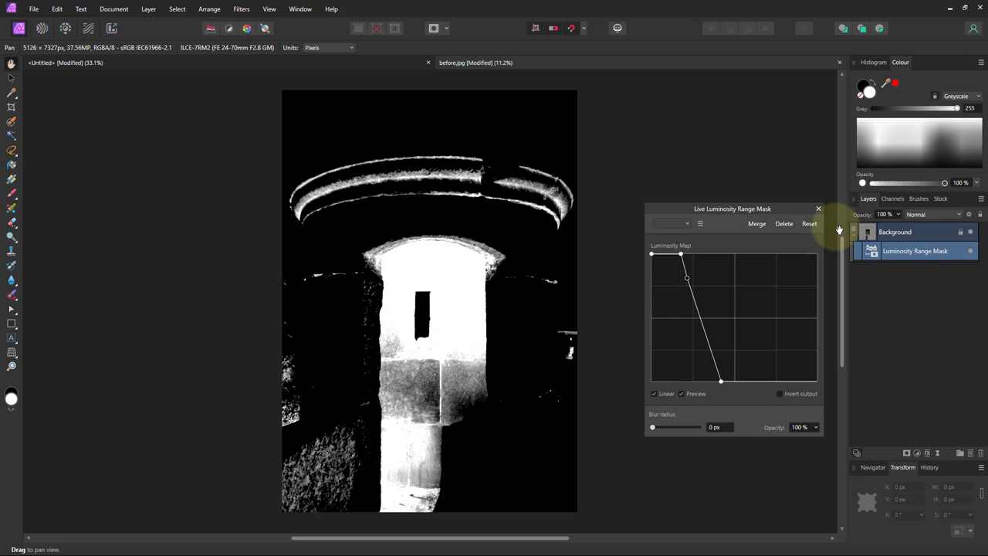
# Step: Close the mask settings, add a Brightness / Contrast adjustment, and begin moving the mask onto it
pyautogui.click(818, 208)
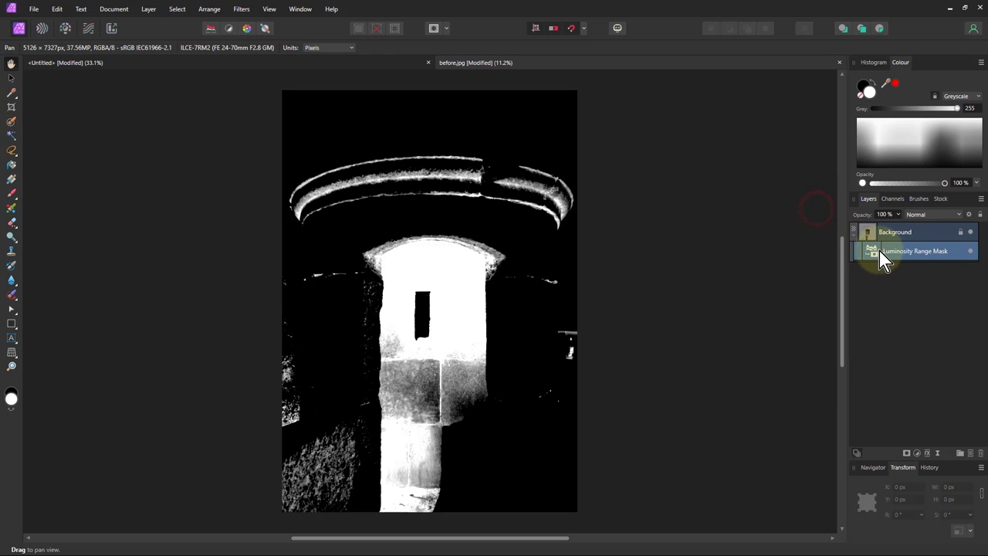
pyautogui.click(918, 454)
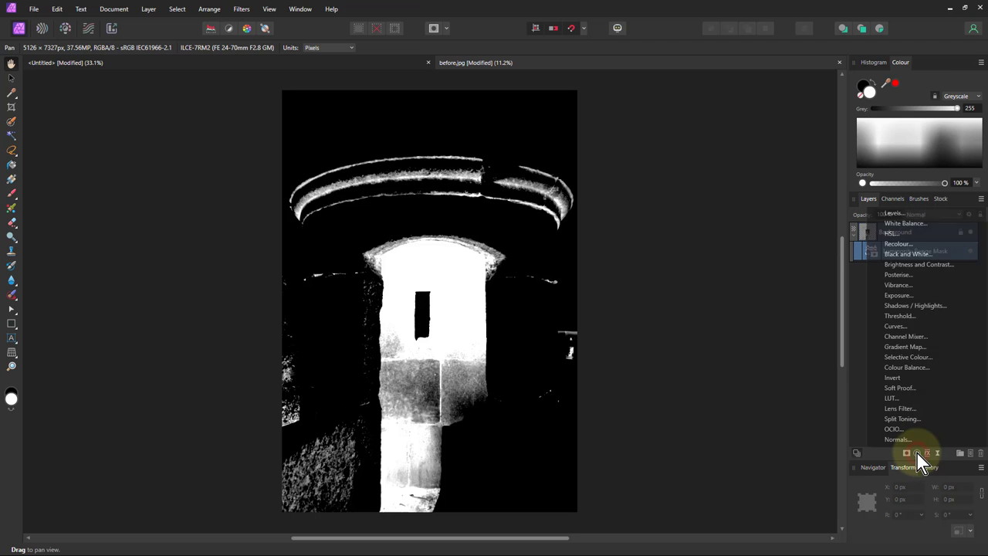
pyautogui.click(906, 267)
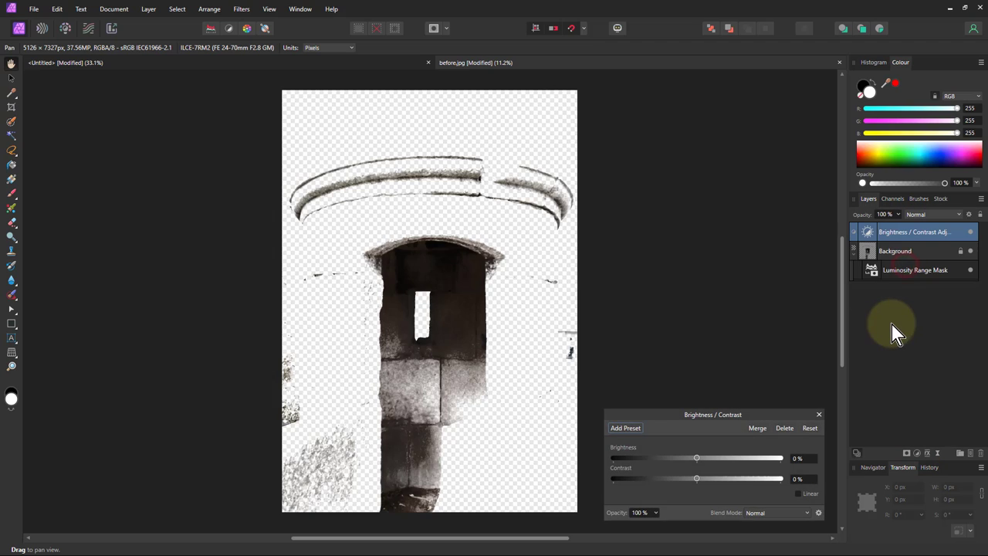
pyautogui.moveTo(871, 275); pyautogui.dragTo(869, 252)
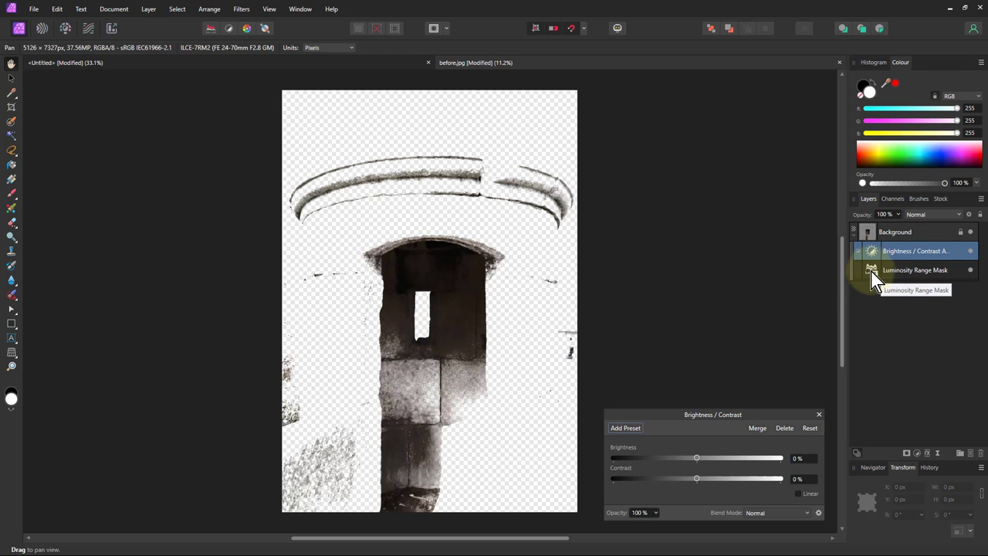
# Step: Nest the Luminosity Range Mask in the Brightness / Contrast adjustment, set Brightness to 66%, and select the mask
pyautogui.moveTo(877, 273); pyautogui.dragTo(876, 252)
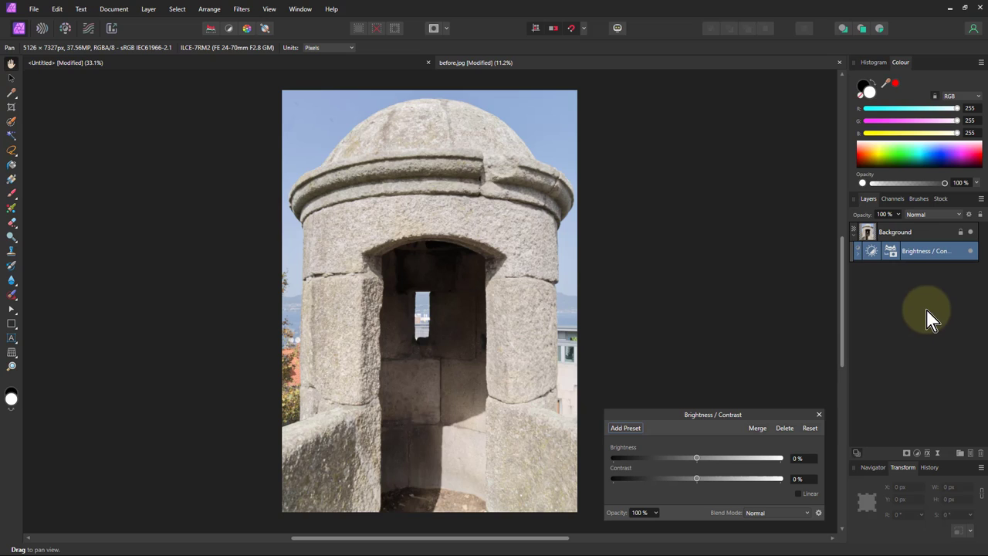
pyautogui.click(859, 252)
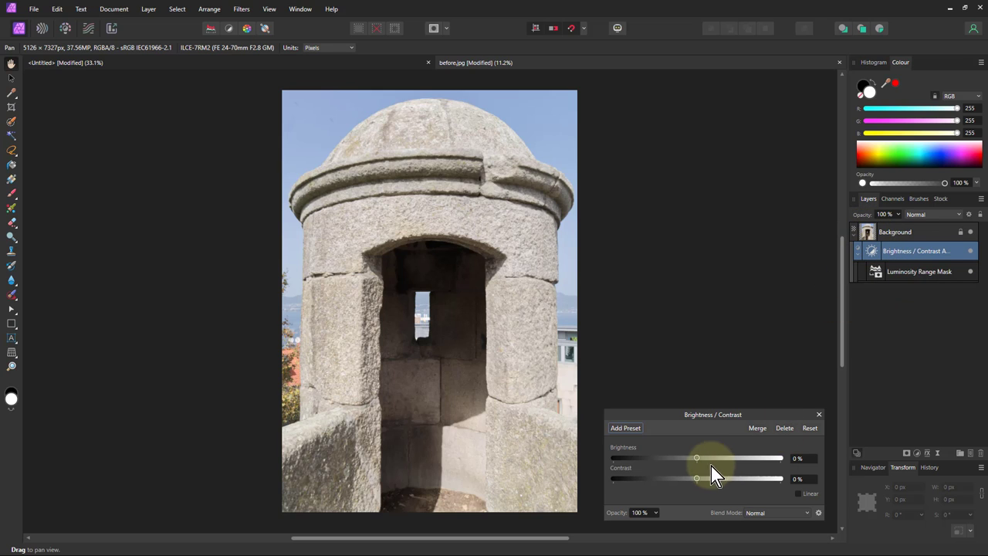
pyautogui.moveTo(697, 461); pyautogui.dragTo(746, 463)
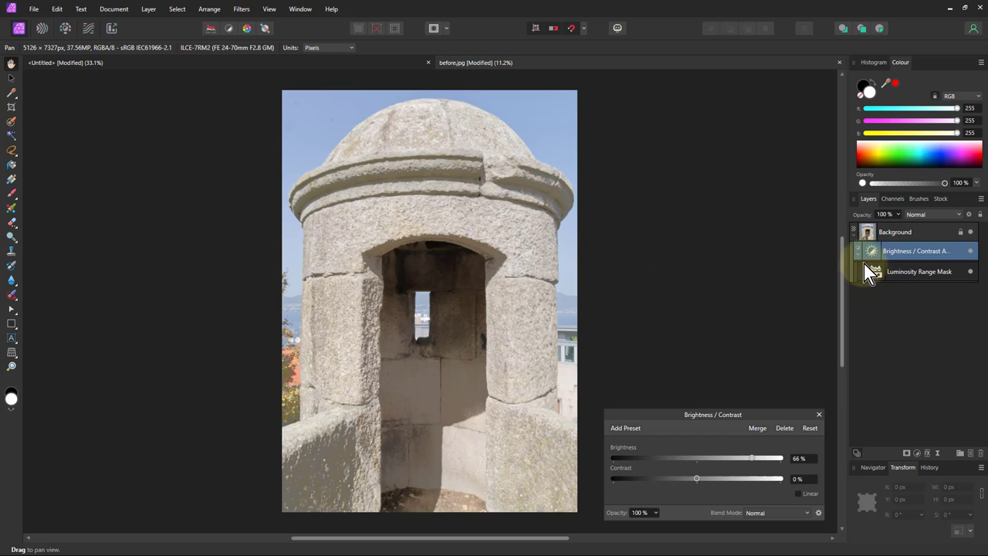
pyautogui.click(907, 454)
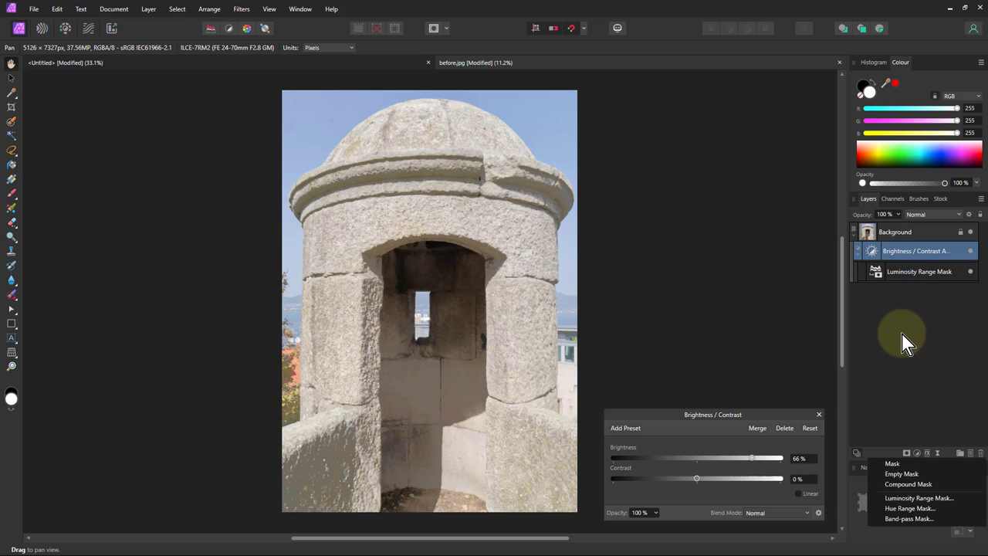
pyautogui.click(875, 272)
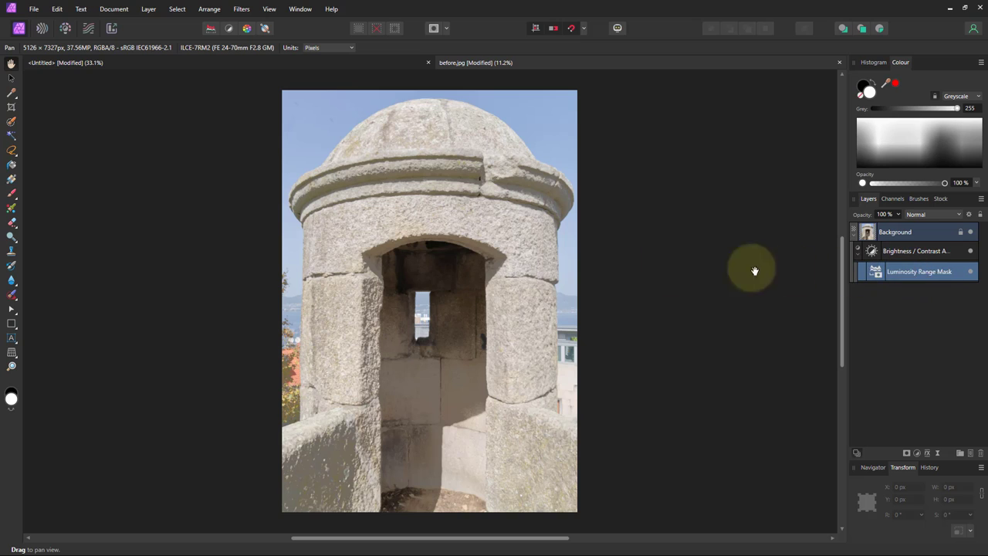
# Step: Paint black over the lower-left wall with the Paint Brush to remove it from the mask
pyautogui.click(12, 193)
pyautogui.click(11, 394)
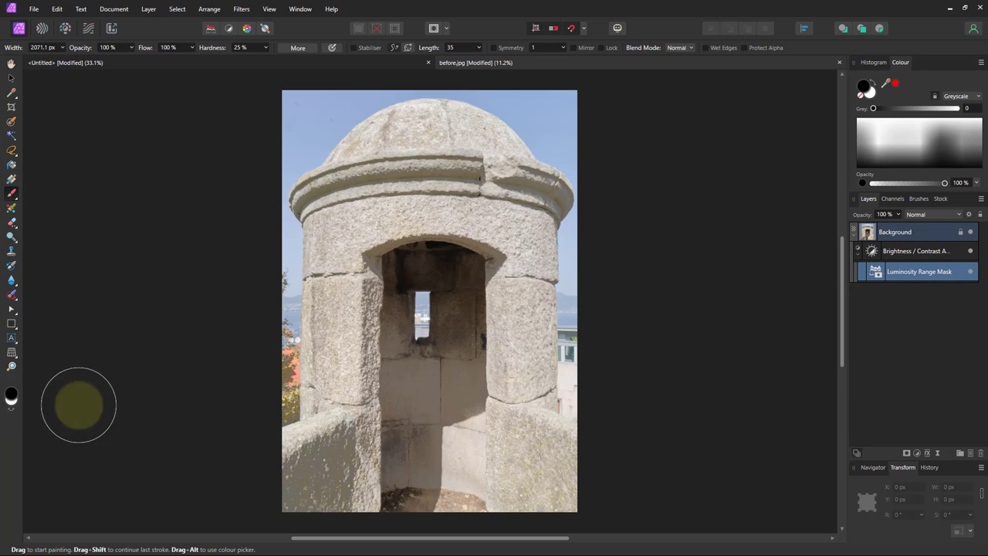
pyautogui.moveTo(326, 522)
pyautogui.mouseDown()
pyautogui.moveTo(344, 502)
pyautogui.moveTo(322, 475)
pyautogui.moveTo(331, 454)
pyautogui.moveTo(335, 485)
pyautogui.moveTo(342, 441)
pyautogui.moveTo(341, 502)
pyautogui.moveTo(298, 496)
pyautogui.moveTo(319, 431)
pyautogui.moveTo(328, 242)
pyautogui.moveTo(351, 207)
pyautogui.moveTo(379, 214)
pyautogui.moveTo(413, 202)
pyautogui.moveTo(482, 205)
pyautogui.moveTo(516, 229)
pyautogui.moveTo(525, 226)
pyautogui.moveTo(517, 160)
pyautogui.moveTo(611, 207)
pyautogui.moveTo(553, 182)
pyautogui.moveTo(446, 177)
pyautogui.moveTo(364, 180)
pyautogui.moveTo(312, 214)
pyautogui.moveTo(363, 177)
pyautogui.moveTo(474, 135)
pyautogui.moveTo(428, 119)
pyautogui.moveTo(526, 163)
pyautogui.moveTo(569, 385)
pyautogui.moveTo(527, 480)
pyautogui.moveTo(543, 491)
pyautogui.moveTo(536, 511)
pyautogui.moveTo(511, 465)
pyautogui.moveTo(495, 499)
pyautogui.moveTo(501, 508)
pyautogui.moveTo(551, 459)
pyautogui.mouseUp()
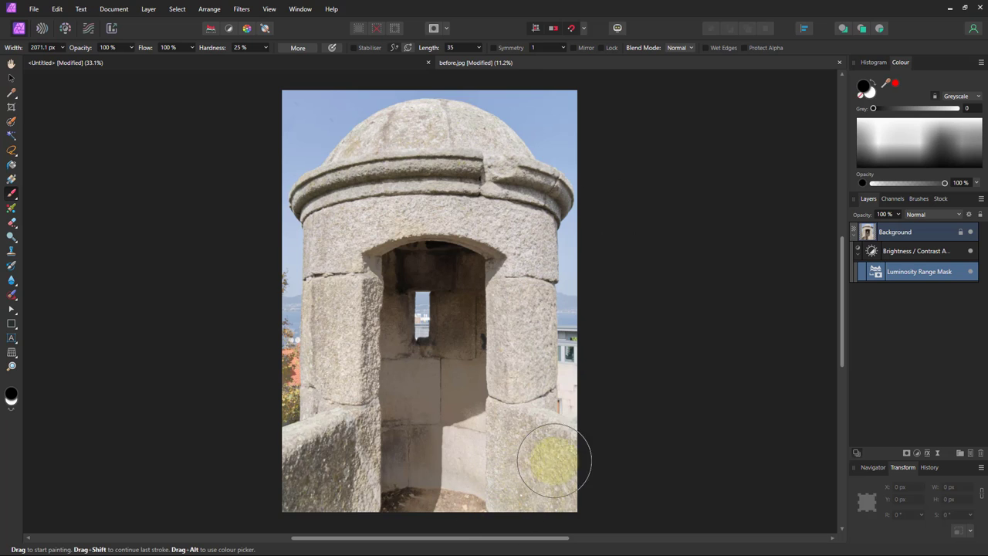
# Step: Preview the luminosity range mask in black and white and paint out the faint arc on its left
pyautogui.doubleClick(874, 272)
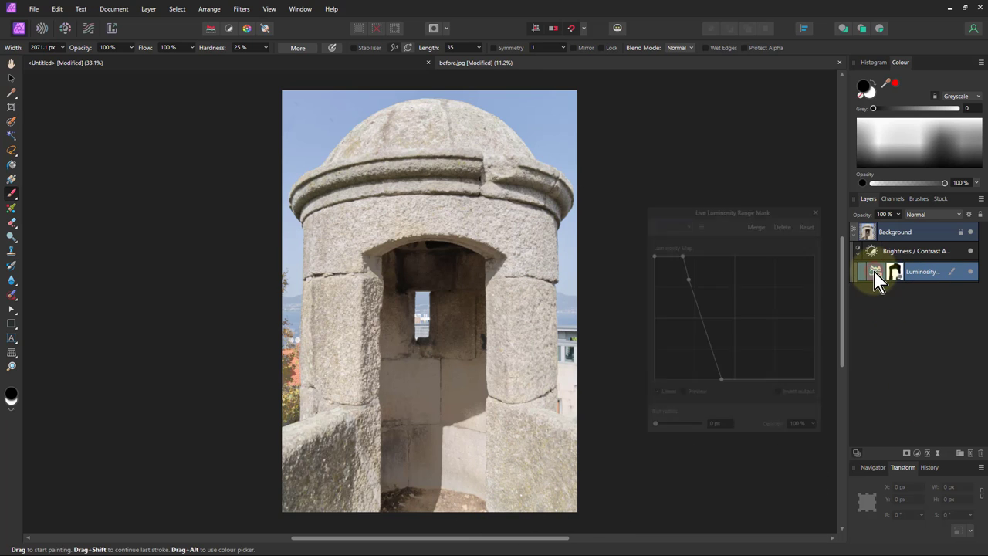
pyautogui.click(682, 395)
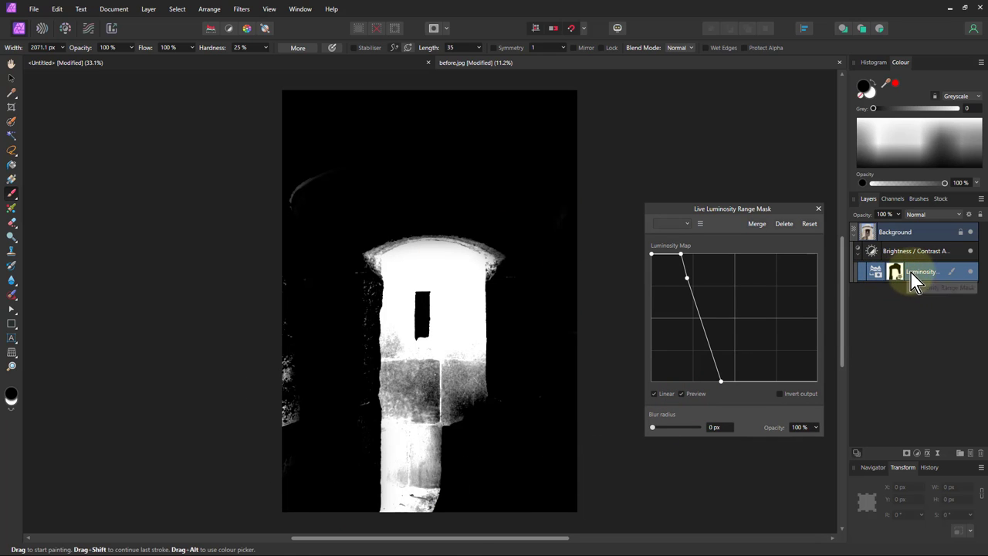
pyautogui.click(281, 444)
pyautogui.moveTo(292, 358)
pyautogui.mouseDown()
pyautogui.moveTo(305, 145)
pyautogui.moveTo(308, 226)
pyautogui.moveTo(336, 304)
pyautogui.moveTo(337, 388)
pyautogui.mouseUp()
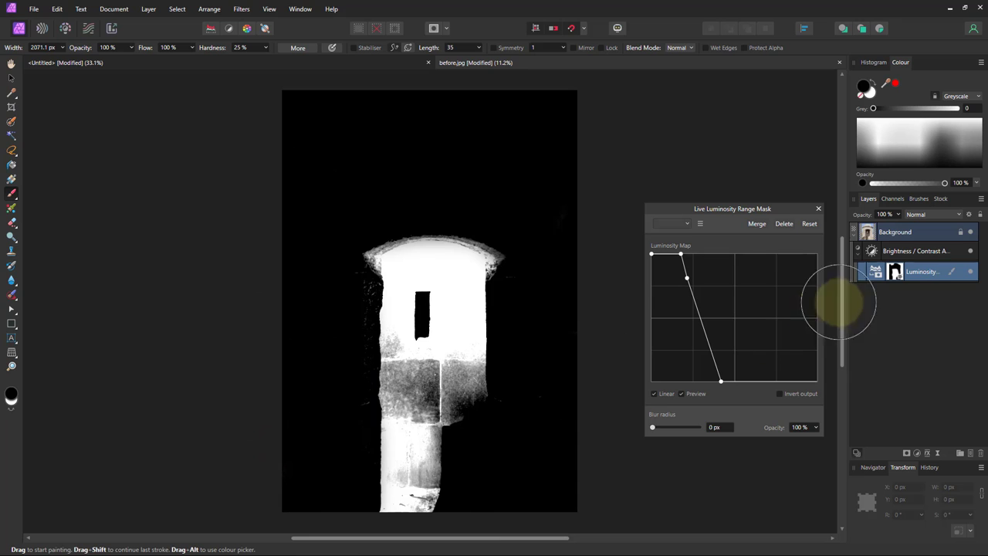
# Step: Return to the colour photo, undo a stray mask stroke, and toggle the Brightness / Contrast layer to compare
pyautogui.click(868, 235)
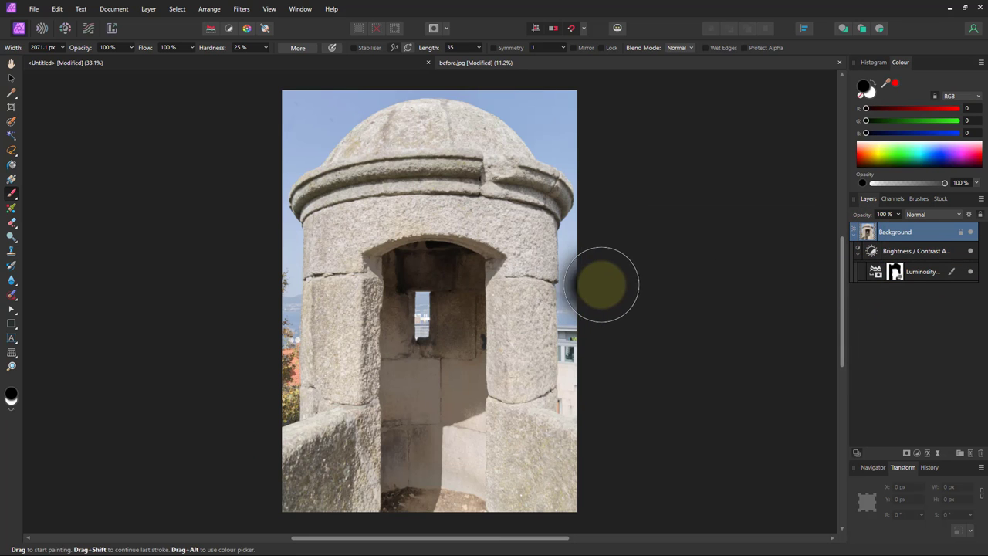
pyautogui.moveTo(357, 275); pyautogui.dragTo(420, 268)
pyautogui.hotkey('ctrl', 'z')
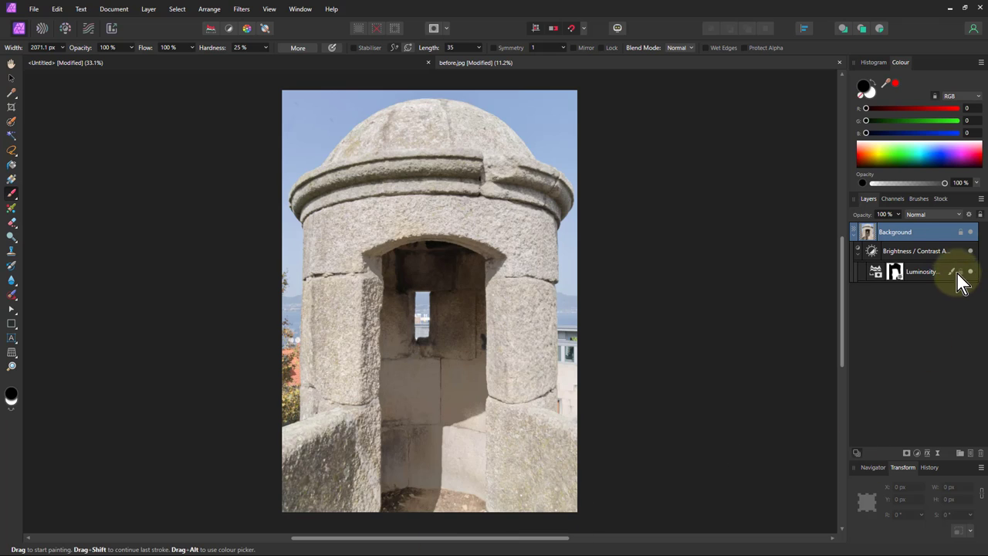
pyautogui.click(971, 252)
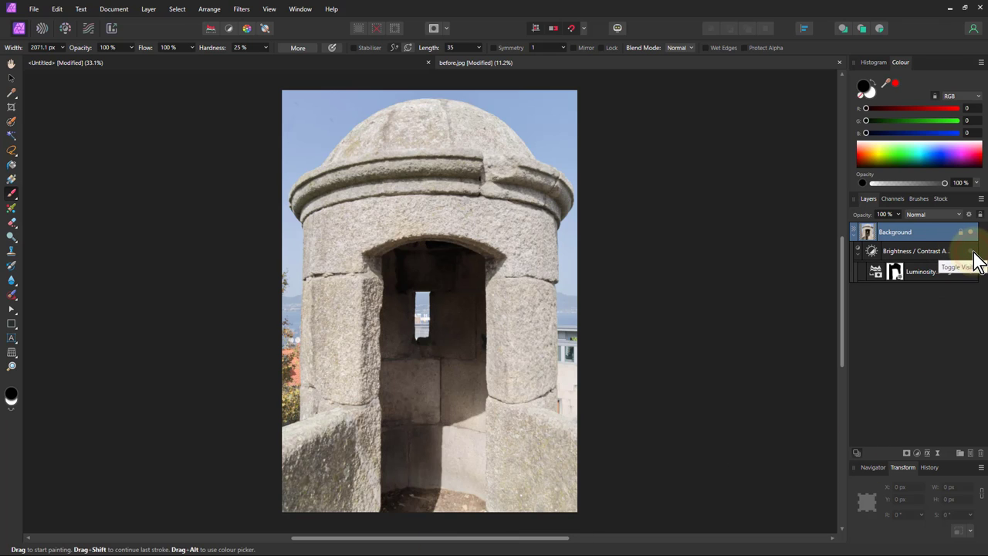
pyautogui.click(971, 251)
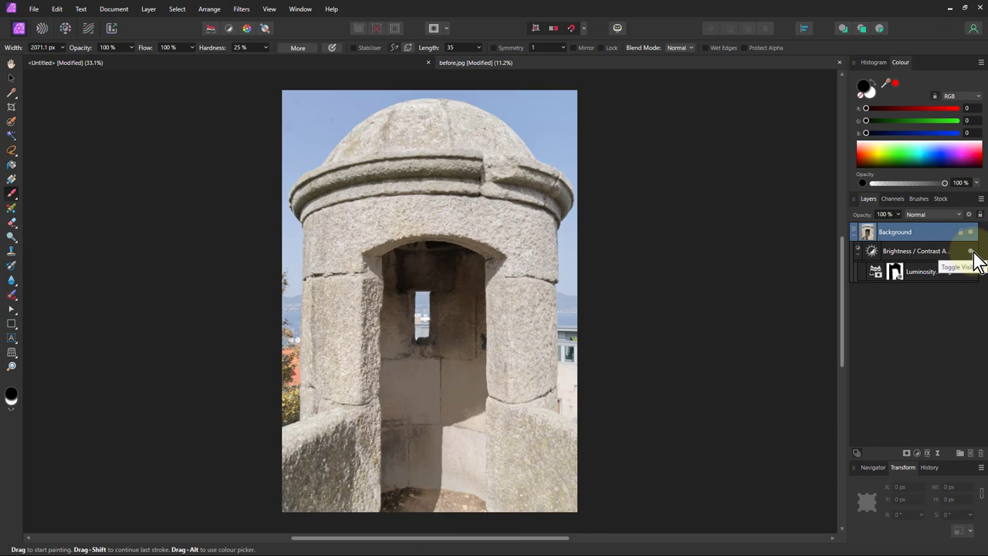